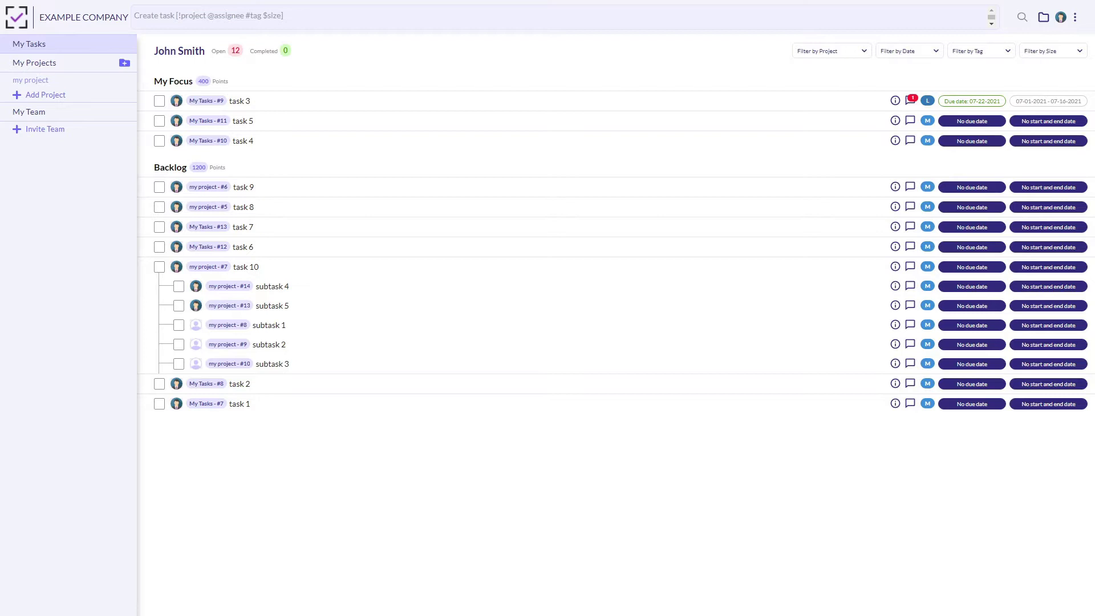
Create a new project named "scrum project" without inviting any members.
left_click(45, 95)
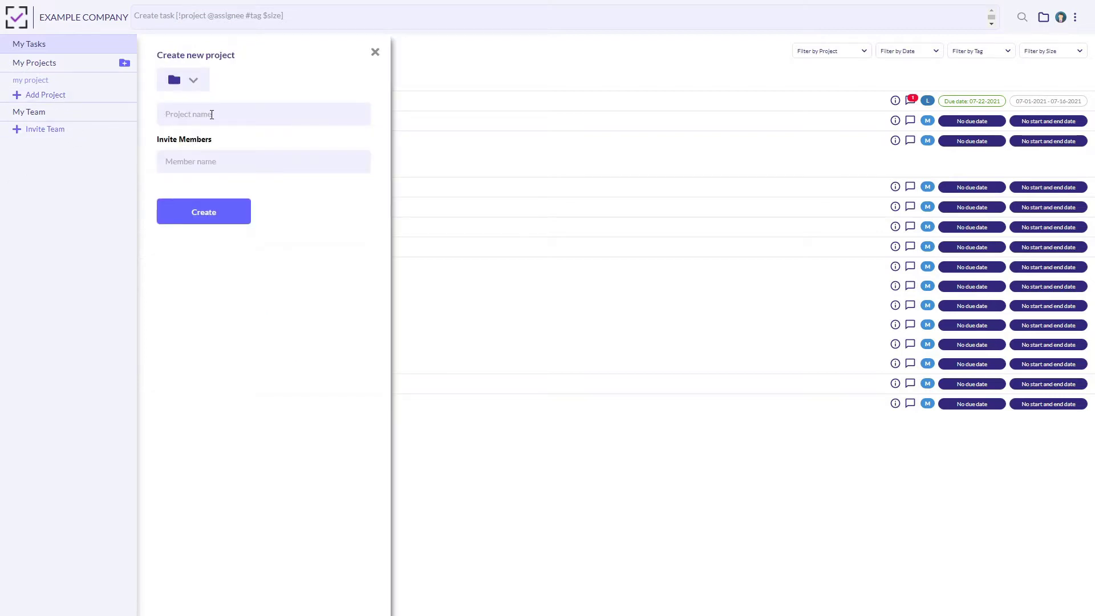
type("scrum project")
left_click(239, 214)
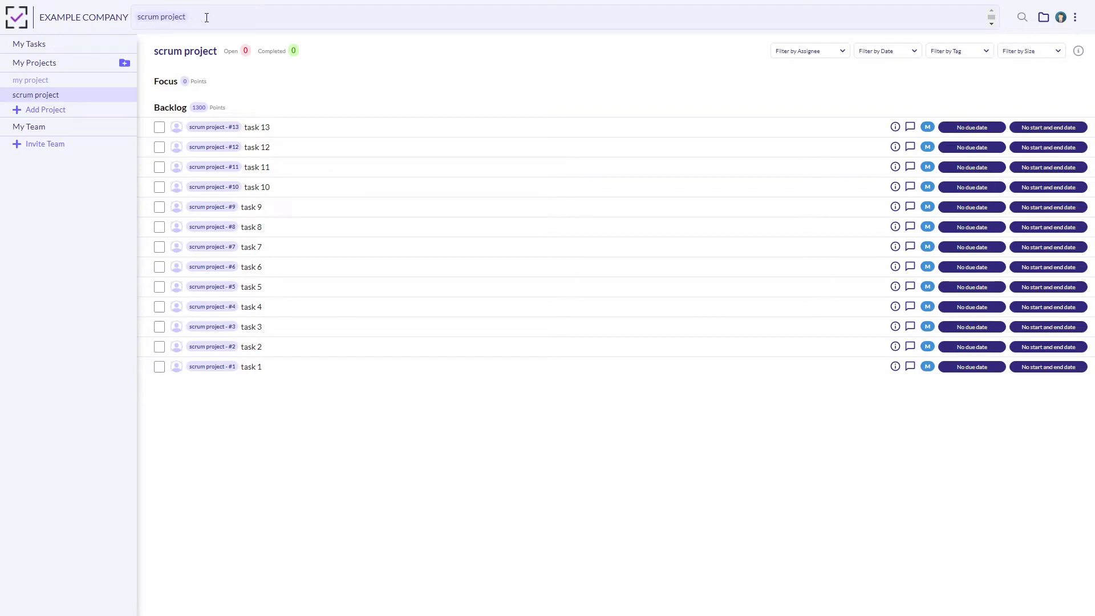
Add "task 14" to the scrum project and move task 7 to the top of its backlog.
type("task 14")
key("Return")
left_click(289, 128)
left_click(289, 127)
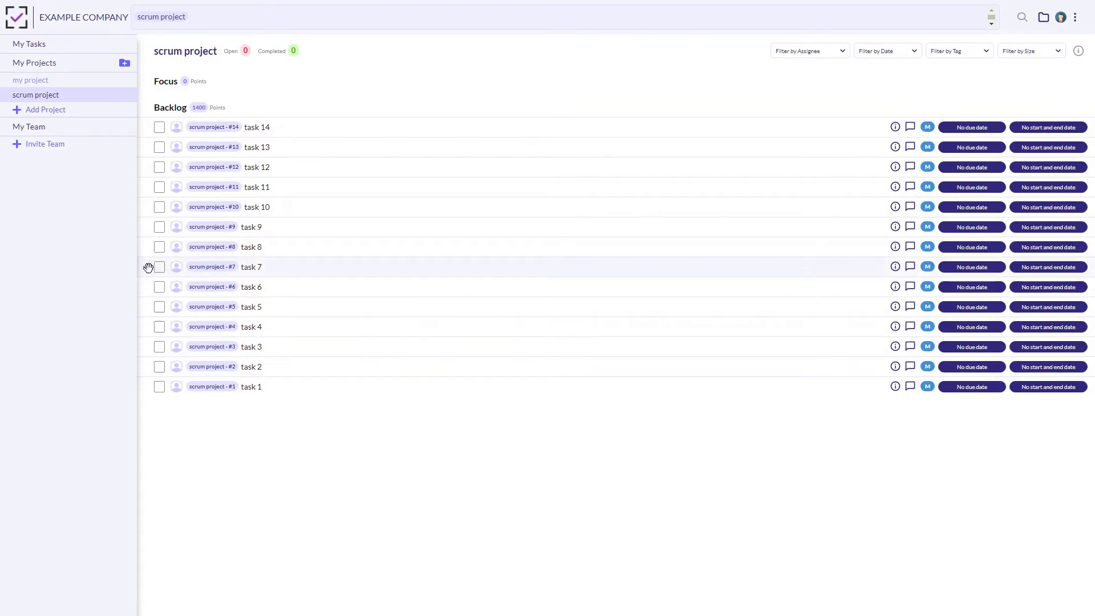
left_click_drag(147, 268, 147, 127)
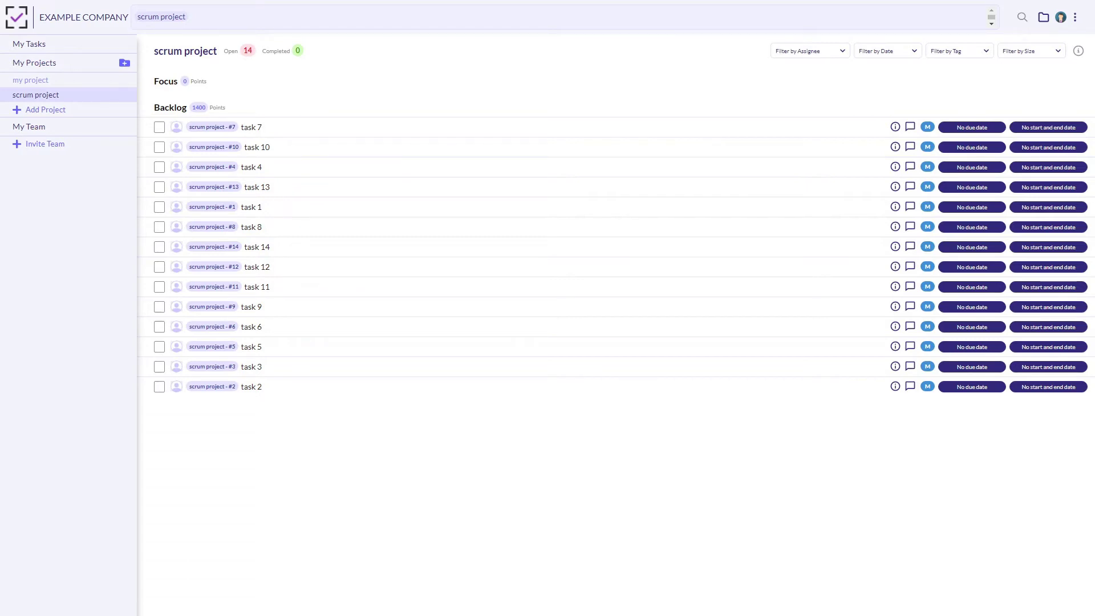
Set the size of task 7 to L, task 10 to S and task 13 to XL.
left_click(929, 130)
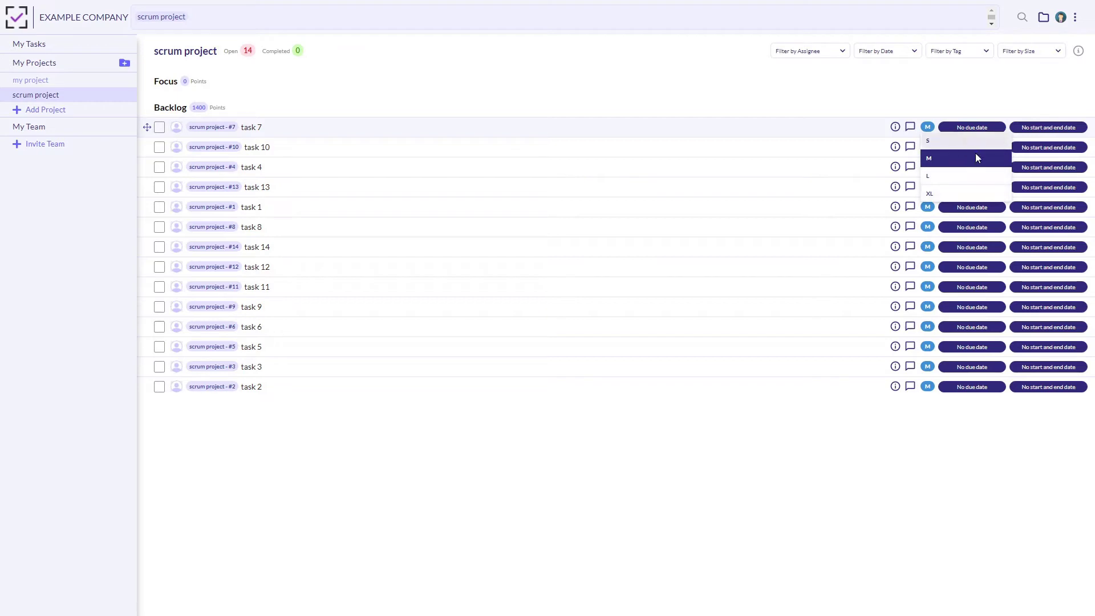
left_click(931, 131)
left_click(930, 131)
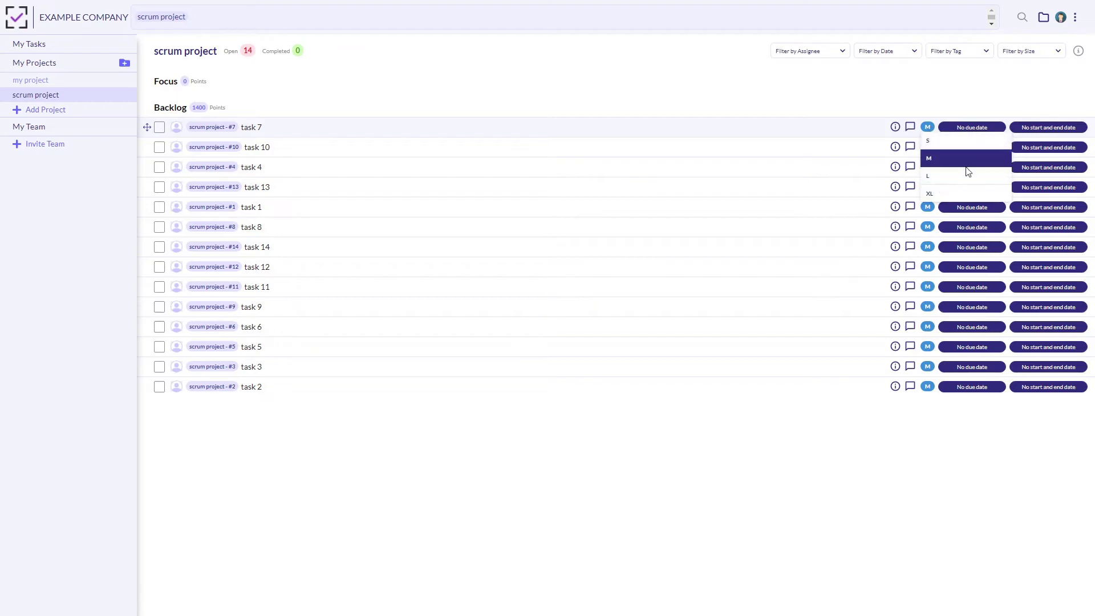
left_click(965, 173)
left_click(928, 150)
left_click(953, 173)
left_click(928, 187)
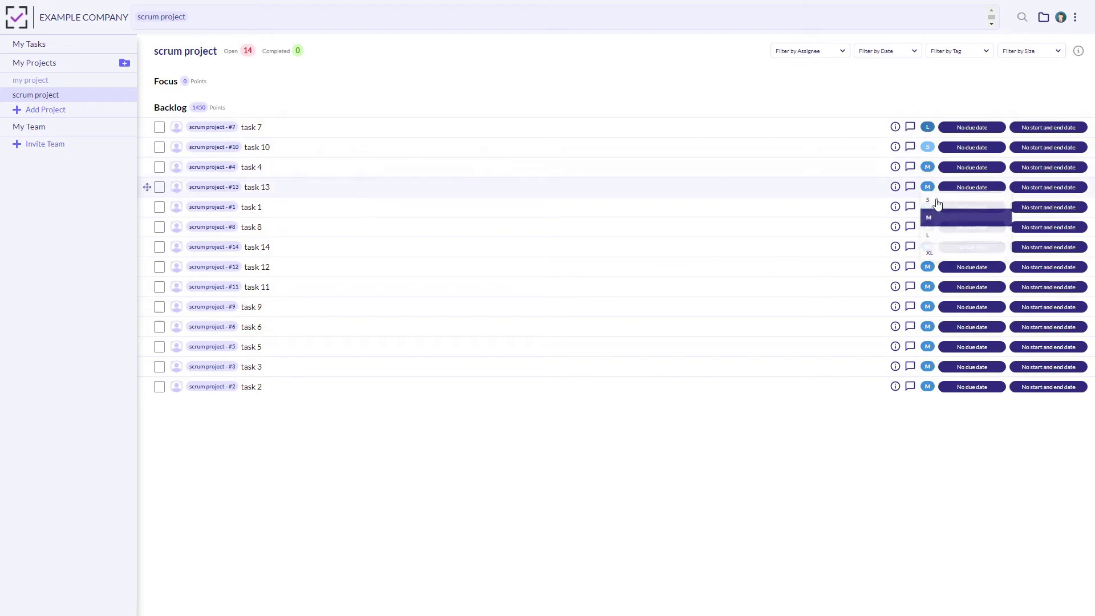
left_click(941, 245)
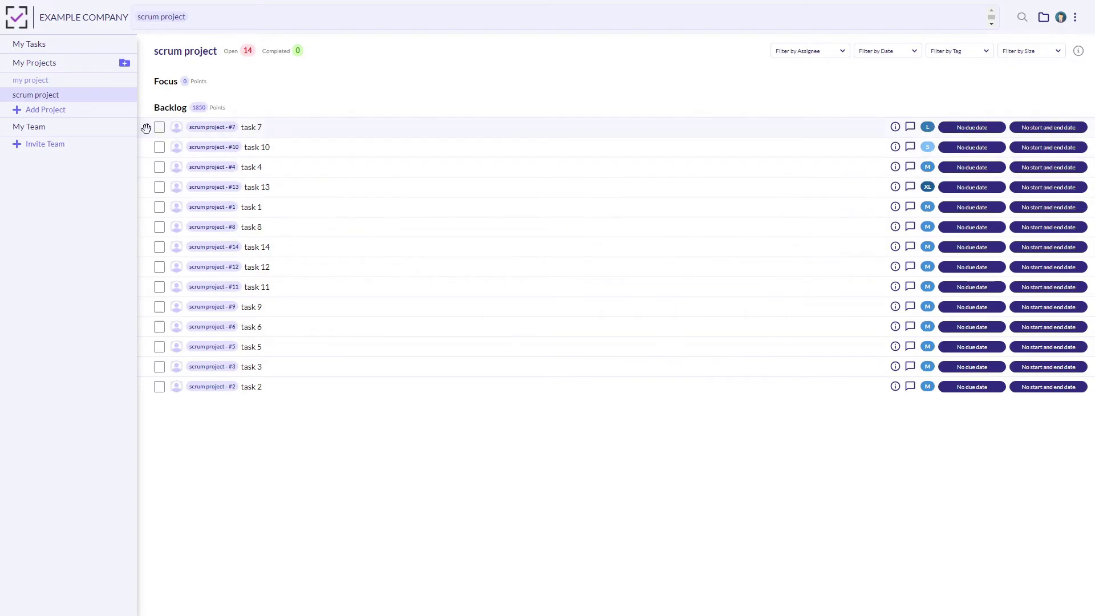
Move tasks 7, 10, 13 and 4 from the backlog into the Focus section.
left_click_drag(146, 128, 145, 100)
left_click_drag(144, 147, 147, 120)
left_click_drag(148, 167, 148, 140)
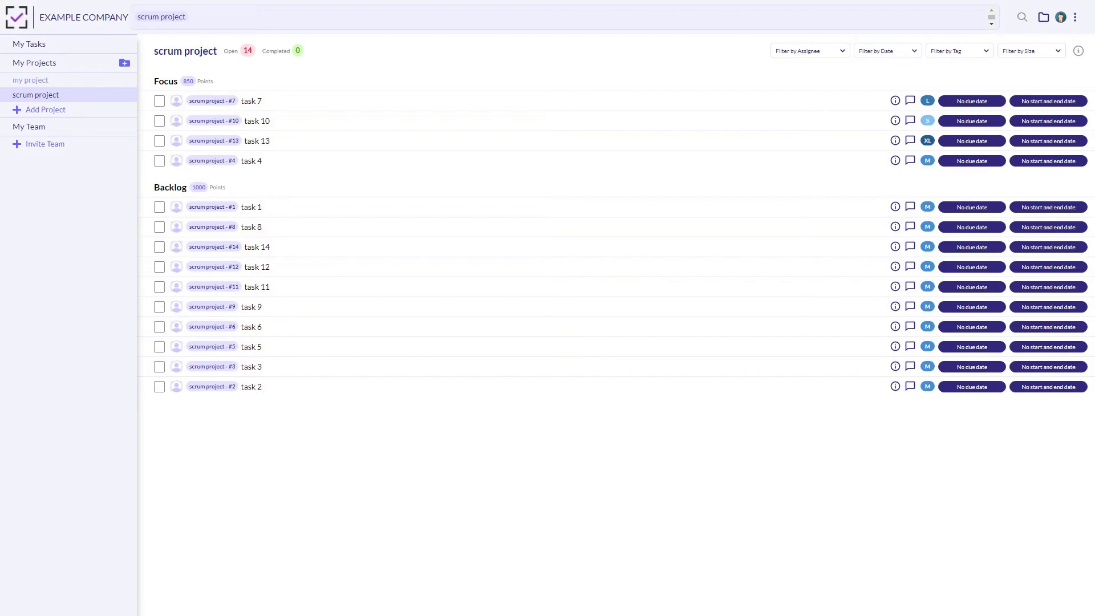
Add two subtasks under task 7 in Focus, named "person 1 task" and "person 2 task".
left_click(285, 100)
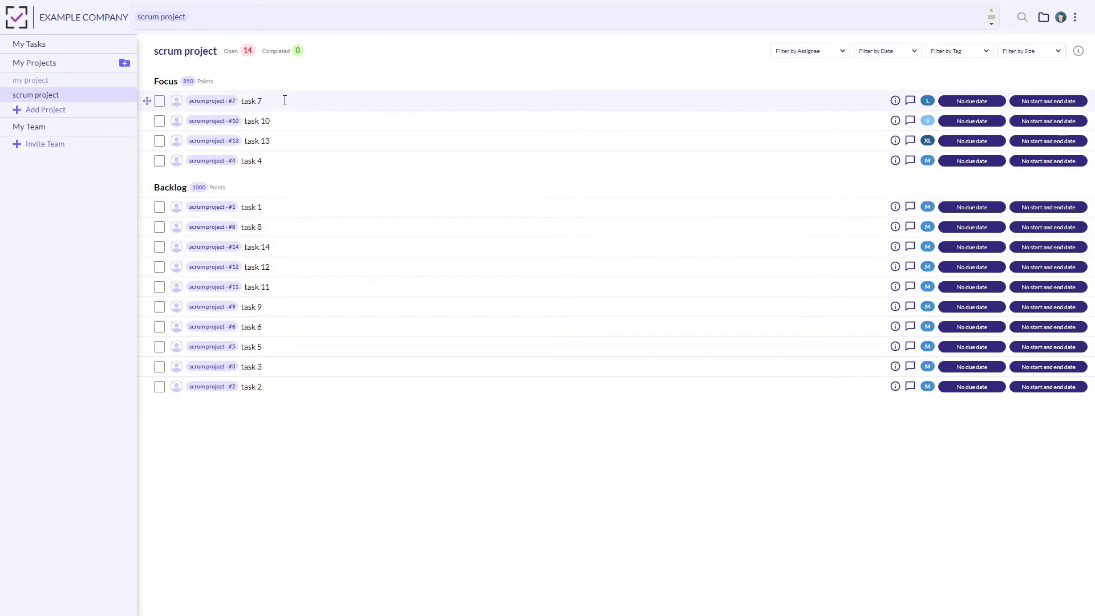
key("shift+Return")
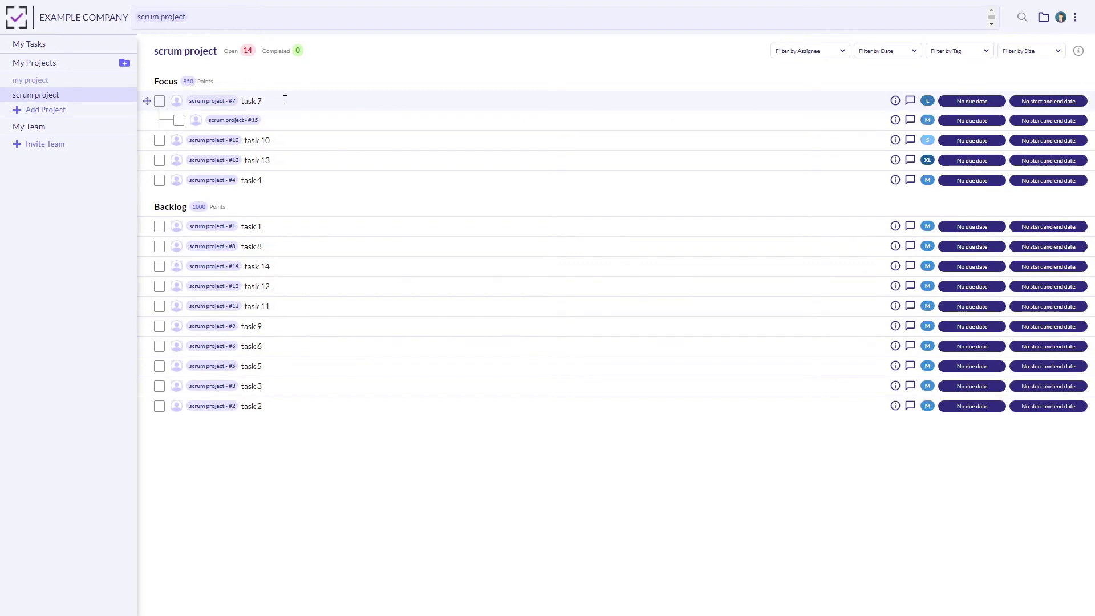
type("person 1 task")
key("shift+Return")
type("person 2 task")
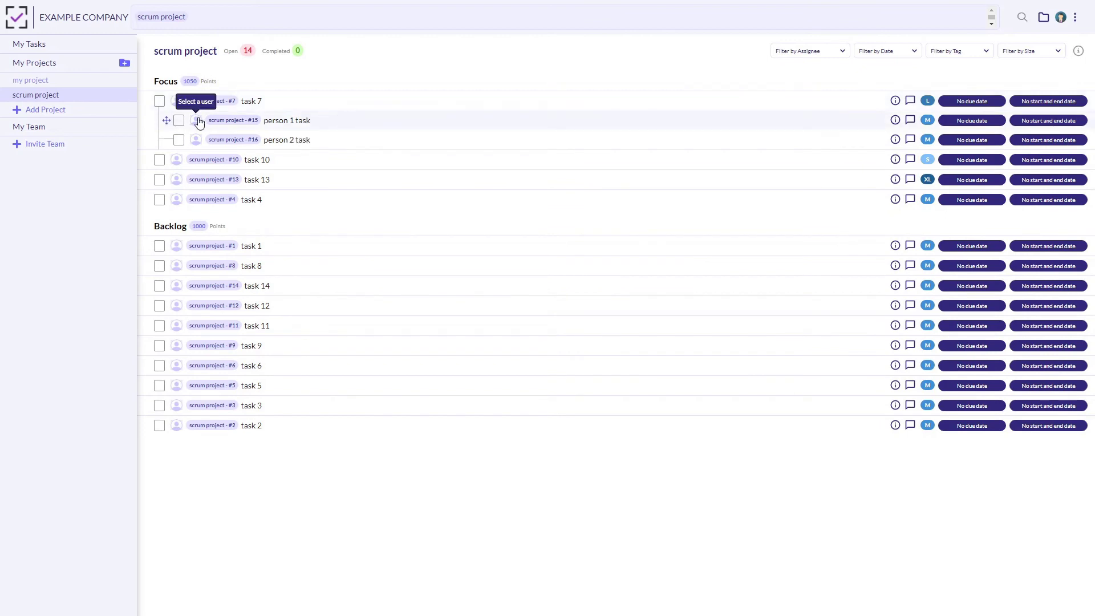
Assign the subtasks "person 2 task" and "person 1 task" under task 7 to the current user.
left_click(326, 121)
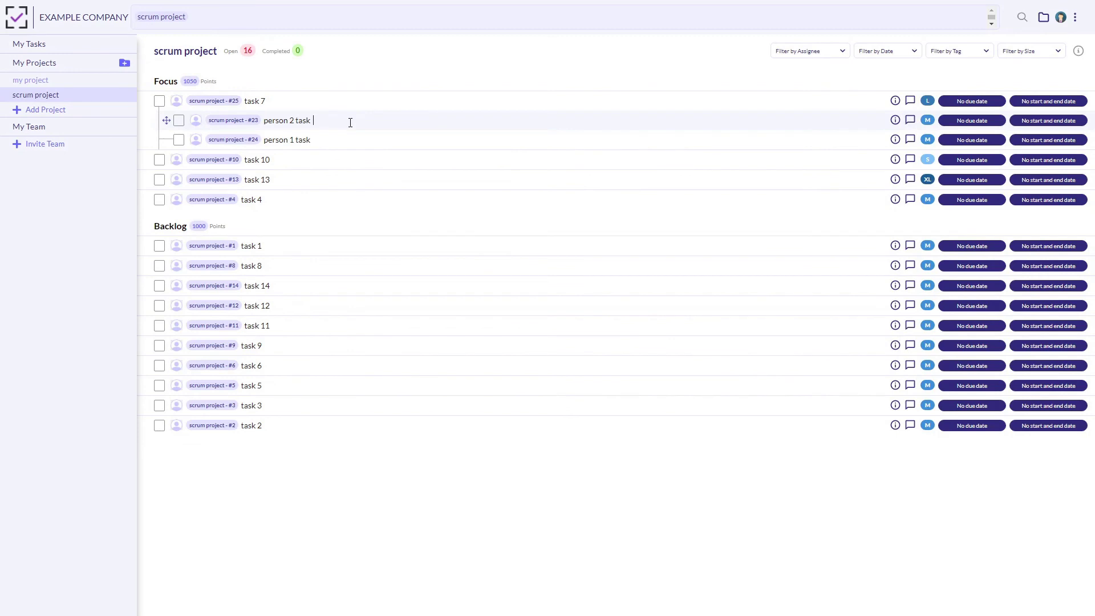
left_click(351, 123)
type("@joh")
key("Return")
left_click(348, 141)
type("@joh")
key("Return")
Check the personal task list for the two subtasks assigned under task 7.
left_click(75, 49)
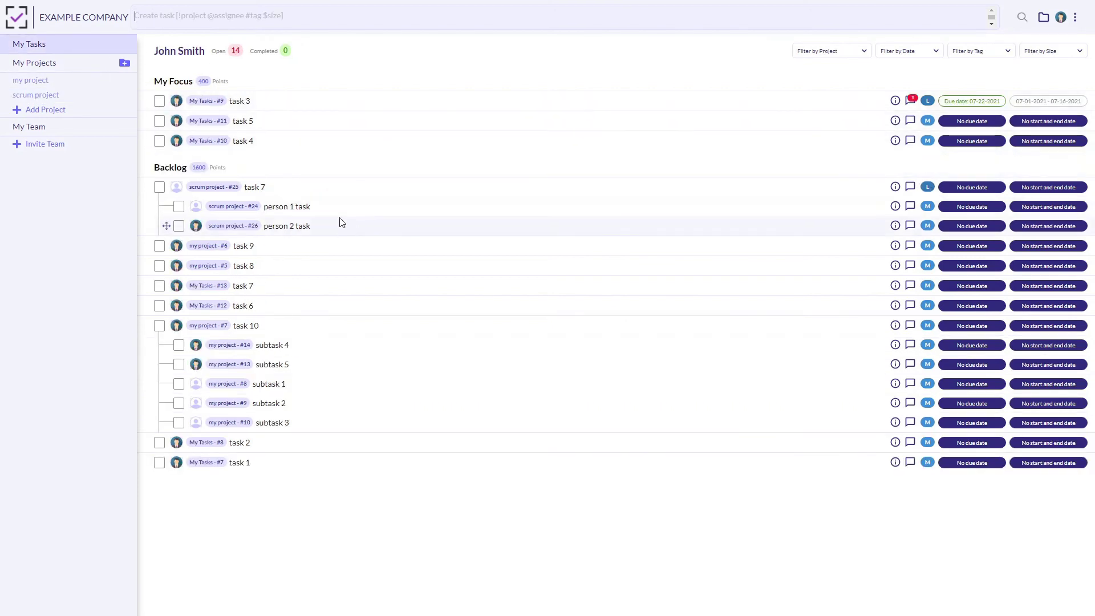
left_click_drag(317, 226, 263, 226)
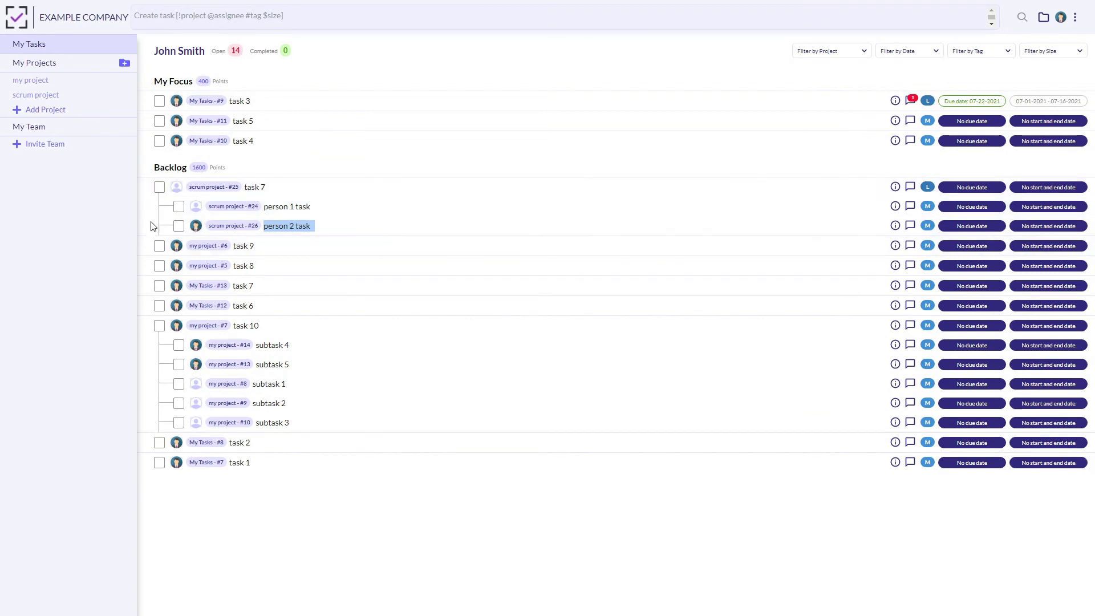
left_click(363, 205)
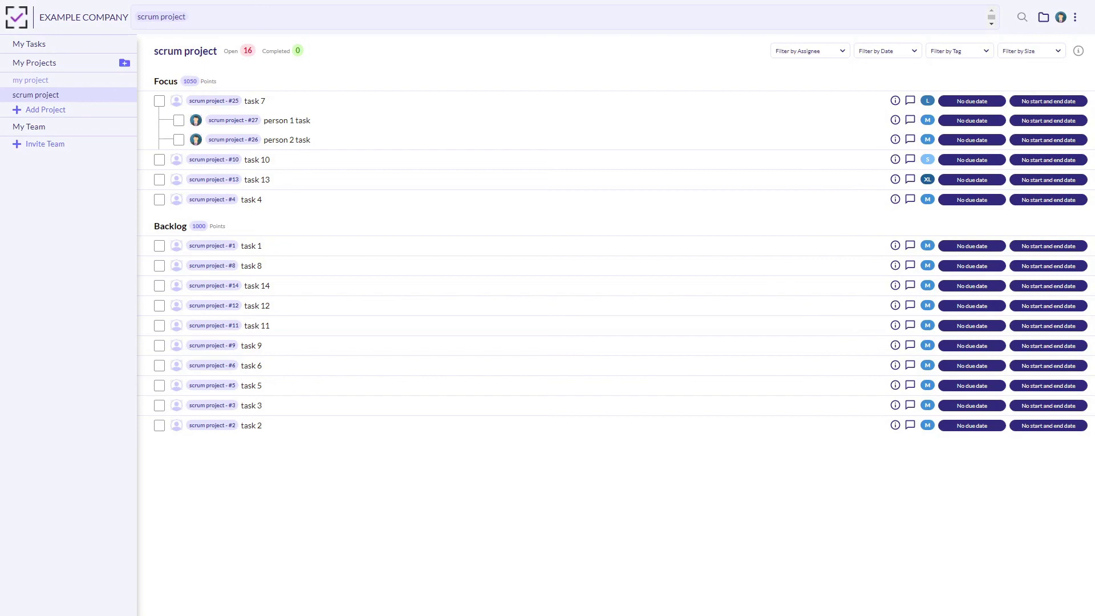
Mark tasks 7, 10, 13 and 4 in Focus as completed and show the scrum project's completed tasks.
left_click(159, 102)
left_click(159, 101)
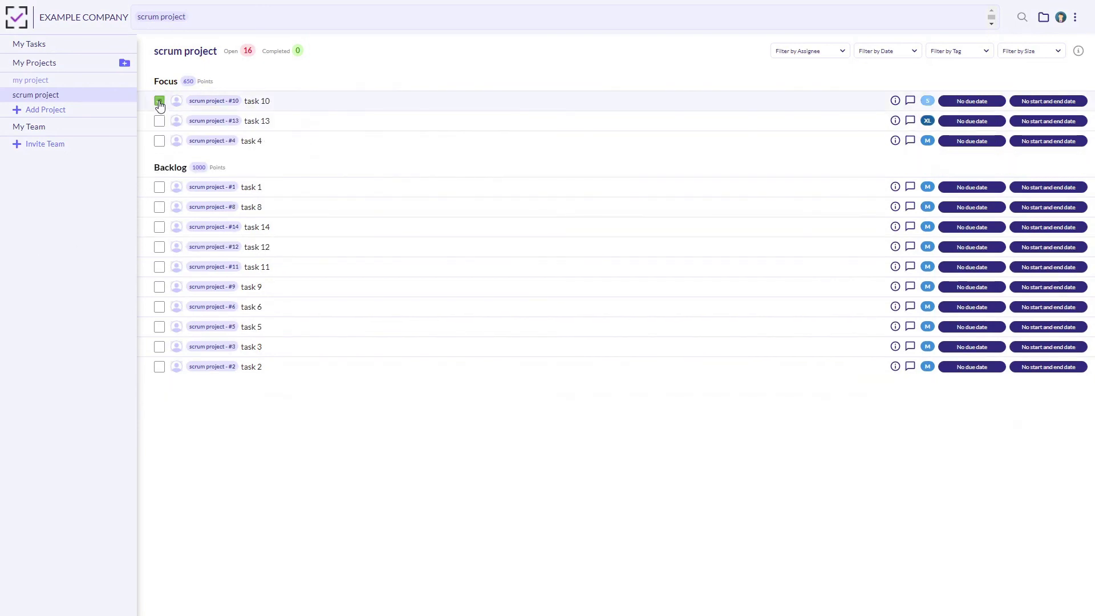
left_click(159, 101)
left_click(159, 101)
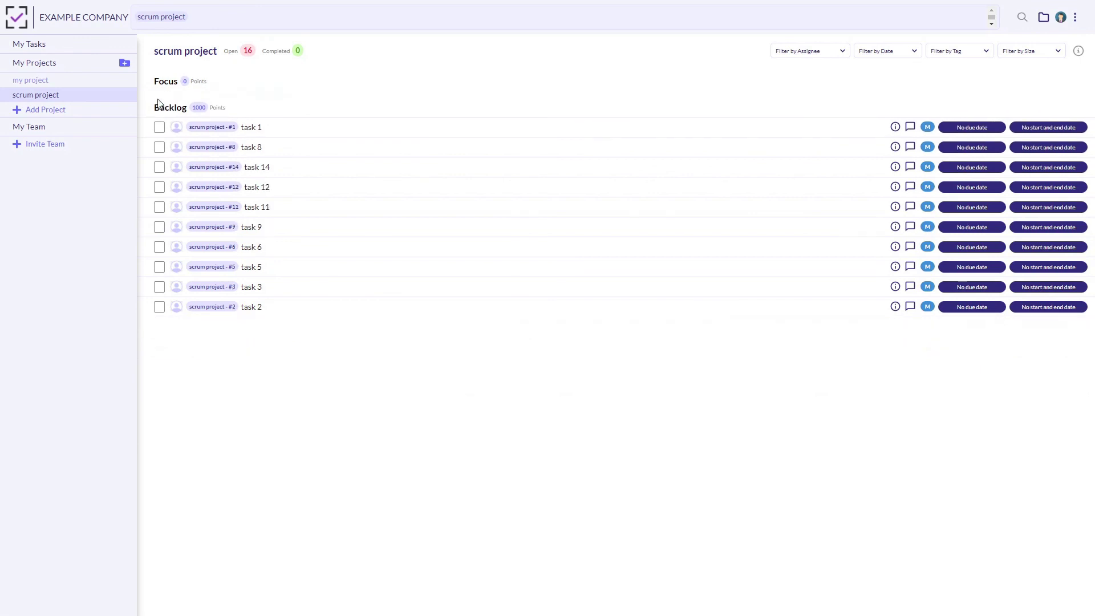
left_click(285, 52)
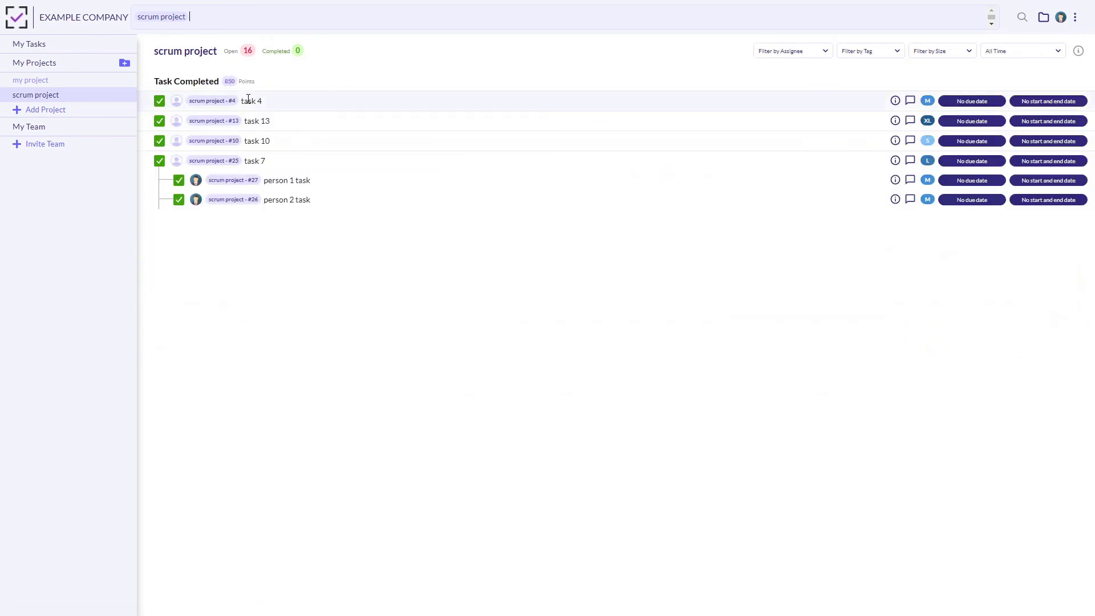